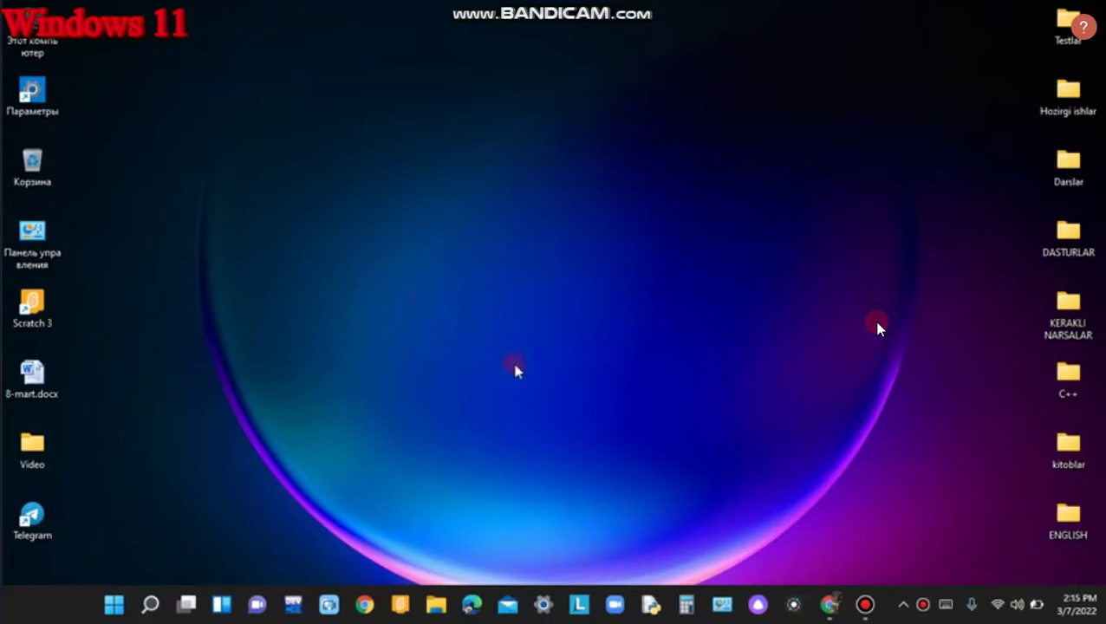
- Open the Start menu to view its pinned and recommended items, and close it
{"action": "left_click", "coordinate": [122, 610]}
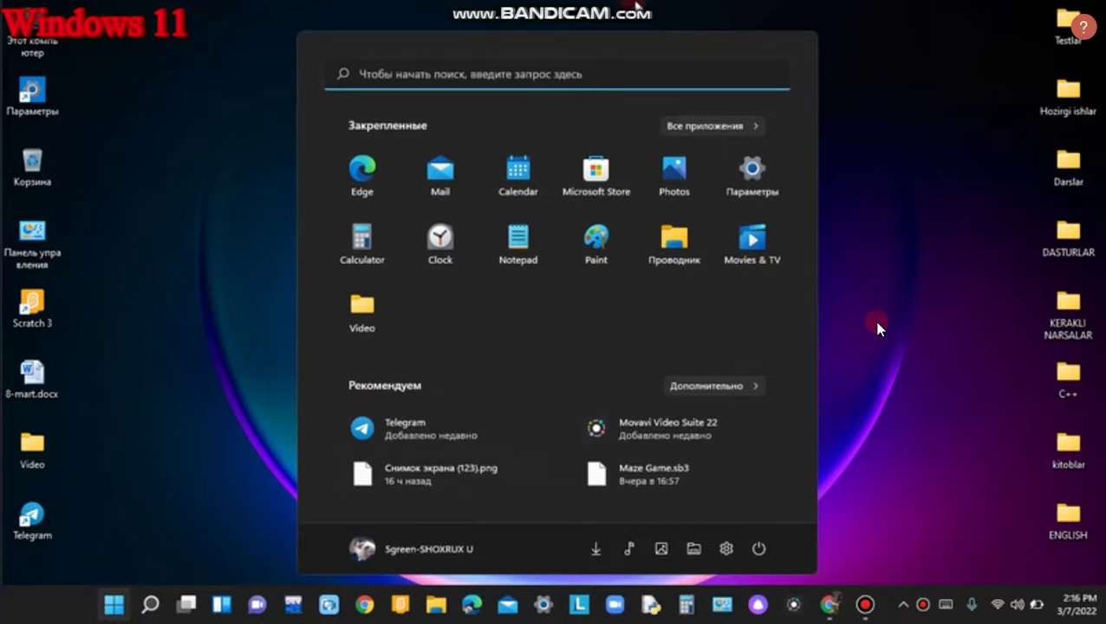
{"action": "mouse_move", "coordinate": [650, 9]}
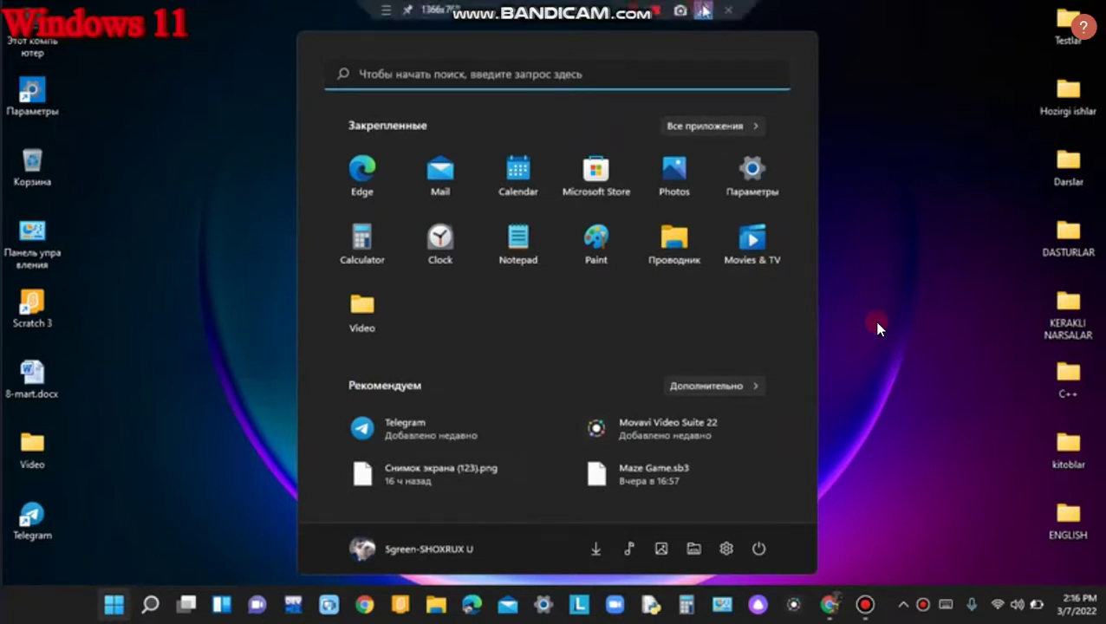
{"action": "left_click", "coordinate": [274, 434]}
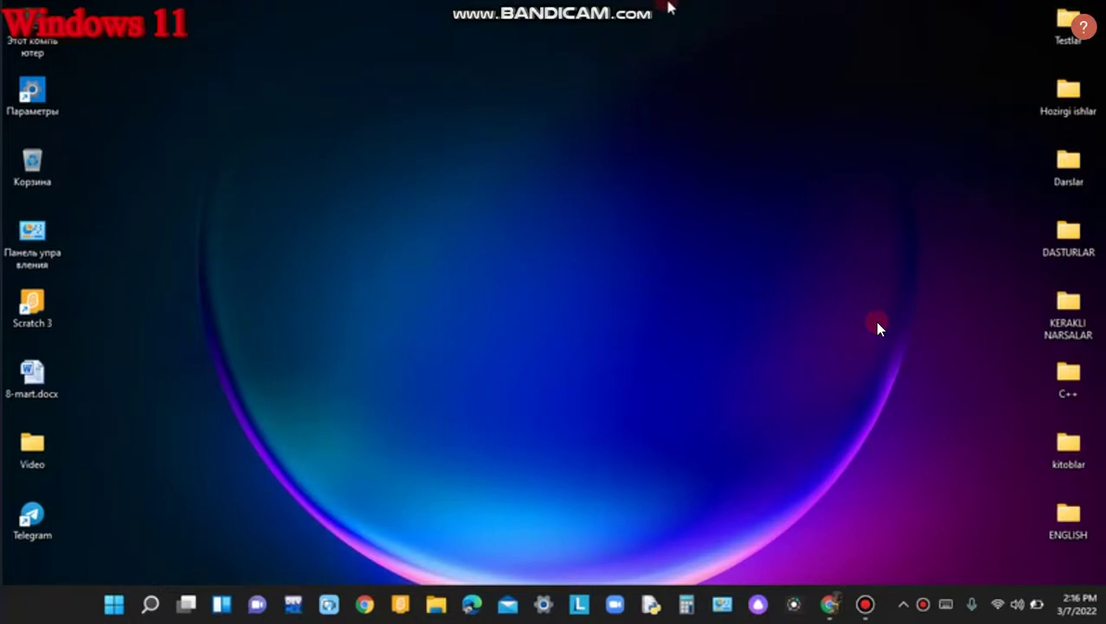
- Turn on screen drawing and draw red arrows pointing to the Start, Search and Task View icons on the taskbar
{"action": "mouse_move", "coordinate": [671, 7]}
{"action": "left_click", "coordinate": [703, 9]}
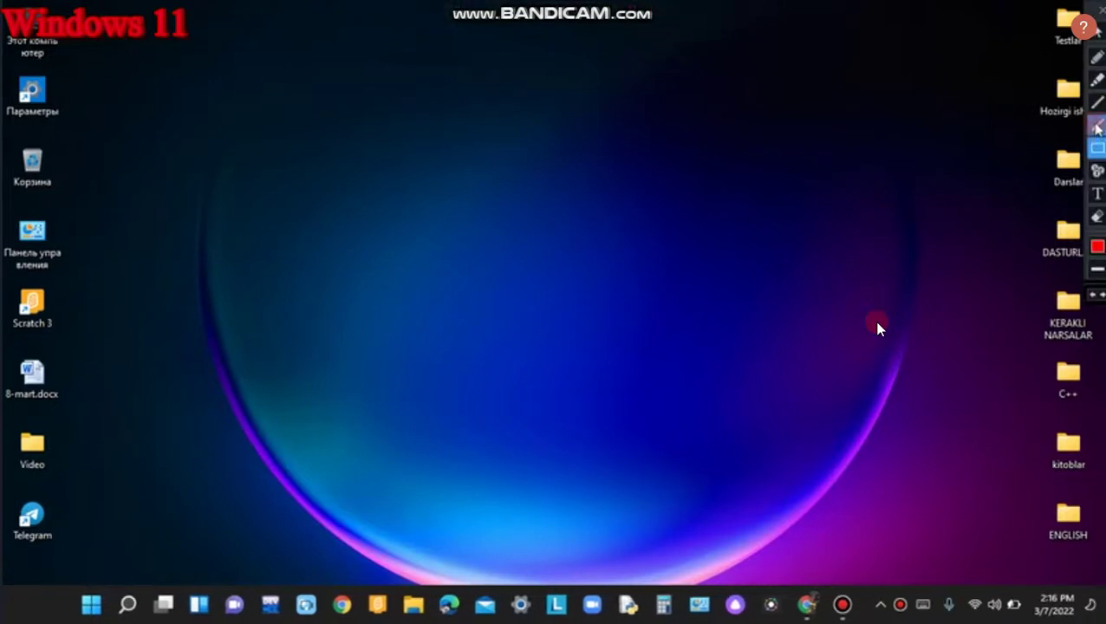
{"action": "left_click", "coordinate": [1097, 125]}
{"action": "left_click_drag", "start_coordinate": [105, 469], "coordinate": [90, 589]}
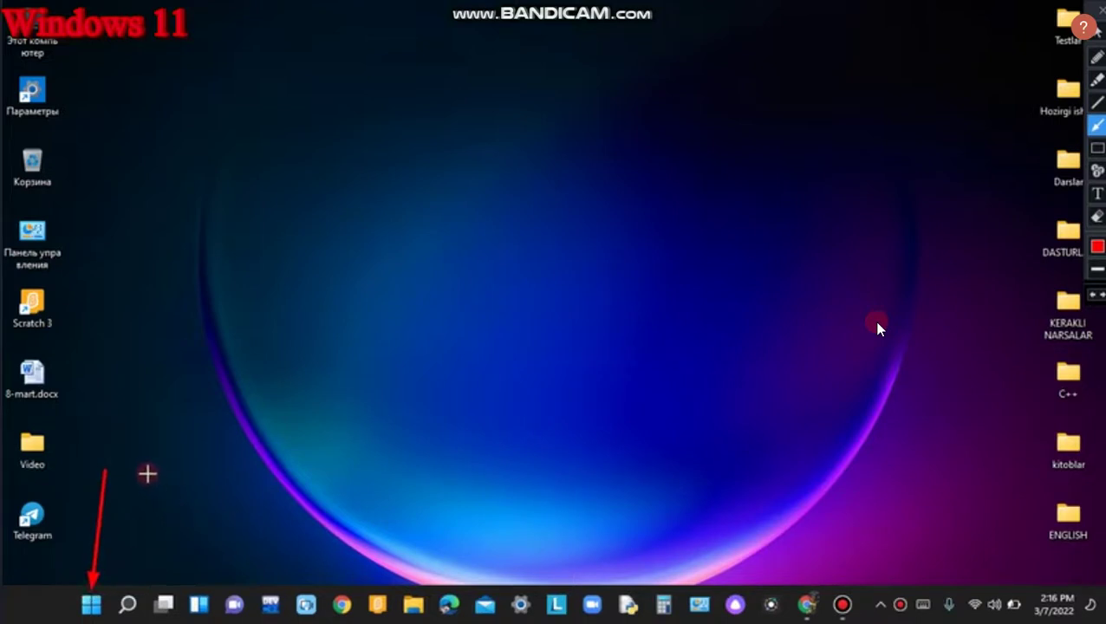
{"action": "left_click_drag", "start_coordinate": [148, 473], "coordinate": [128, 589]}
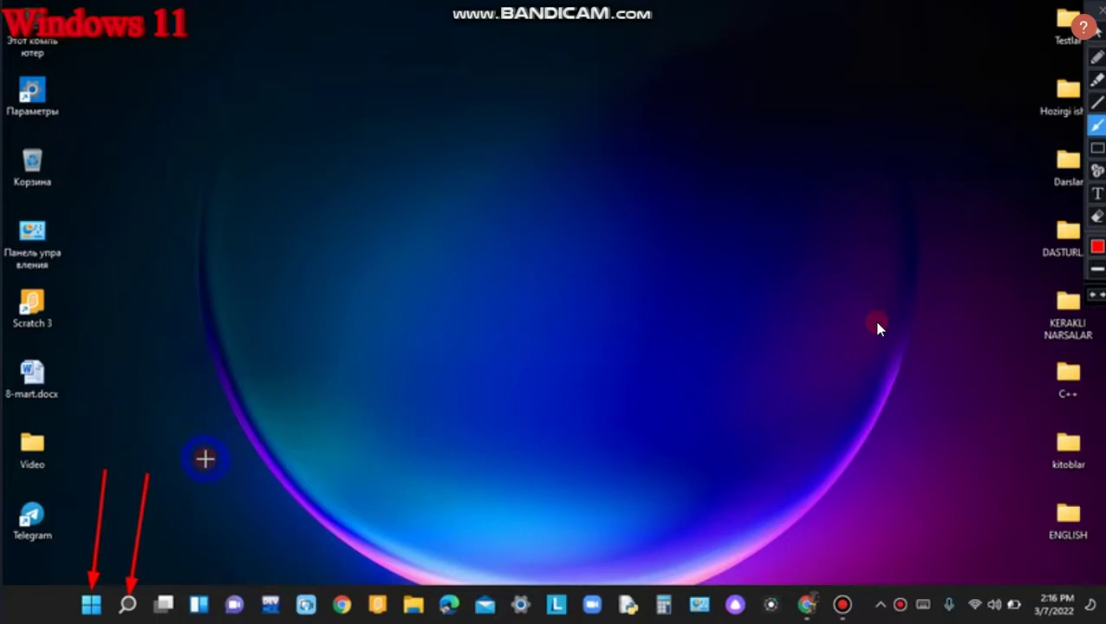
{"action": "left_click_drag", "start_coordinate": [206, 460], "coordinate": [167, 584]}
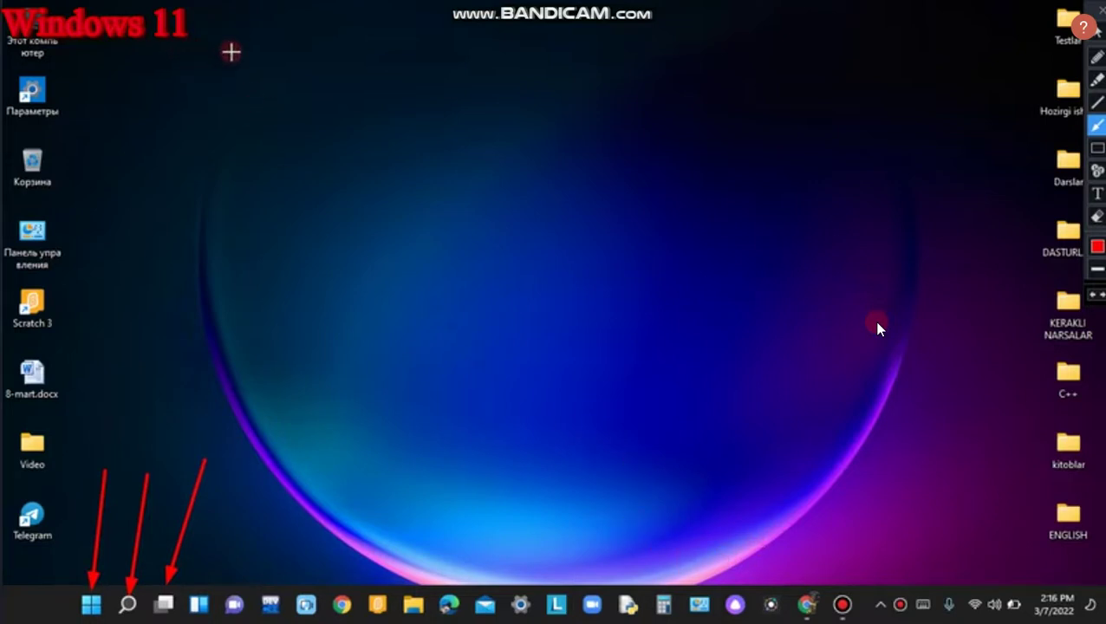
- Draw red arrows pointing to the desktop area, Этот компьютер and Корзина, and exit the drawing mode
{"action": "left_click_drag", "start_coordinate": [158, 54], "coordinate": [209, 116]}
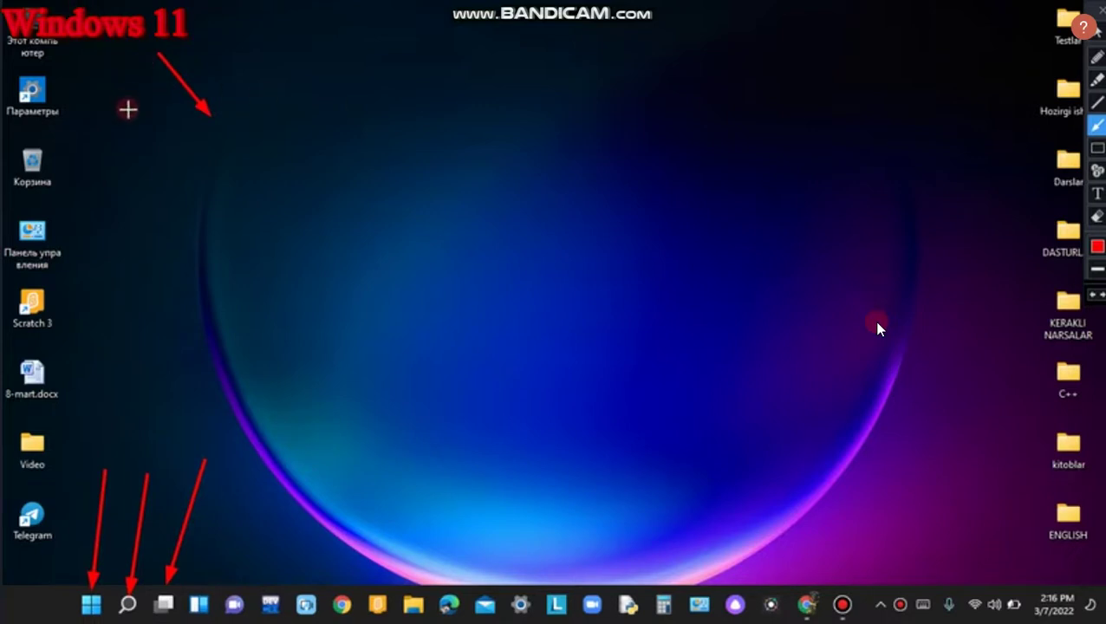
{"action": "left_click_drag", "start_coordinate": [129, 109], "coordinate": [59, 48]}
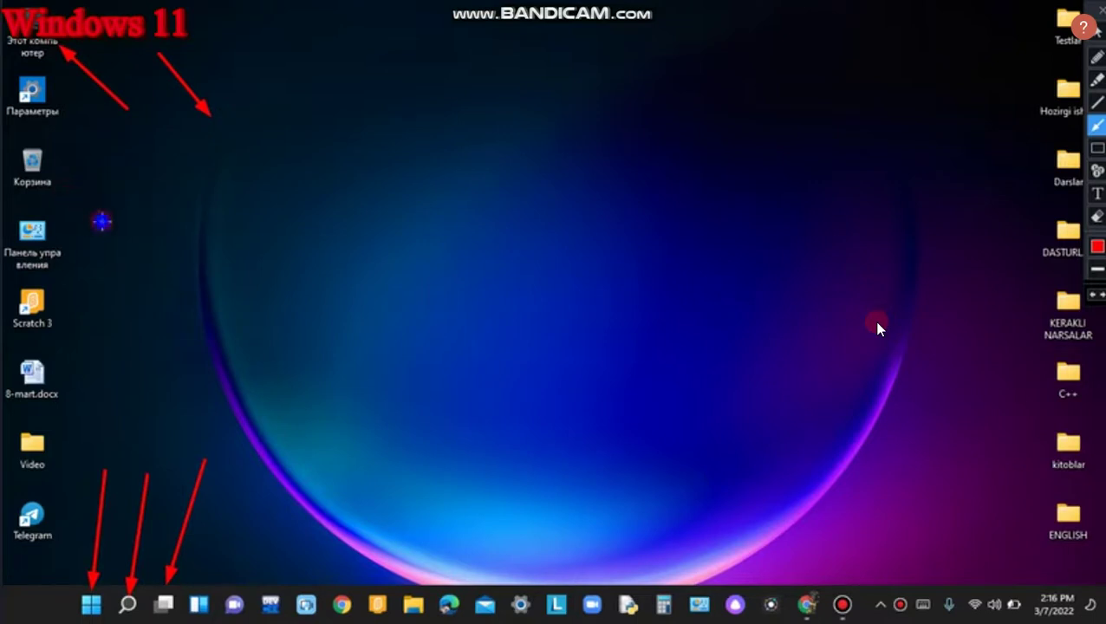
{"action": "left_click_drag", "start_coordinate": [104, 219], "coordinate": [50, 173]}
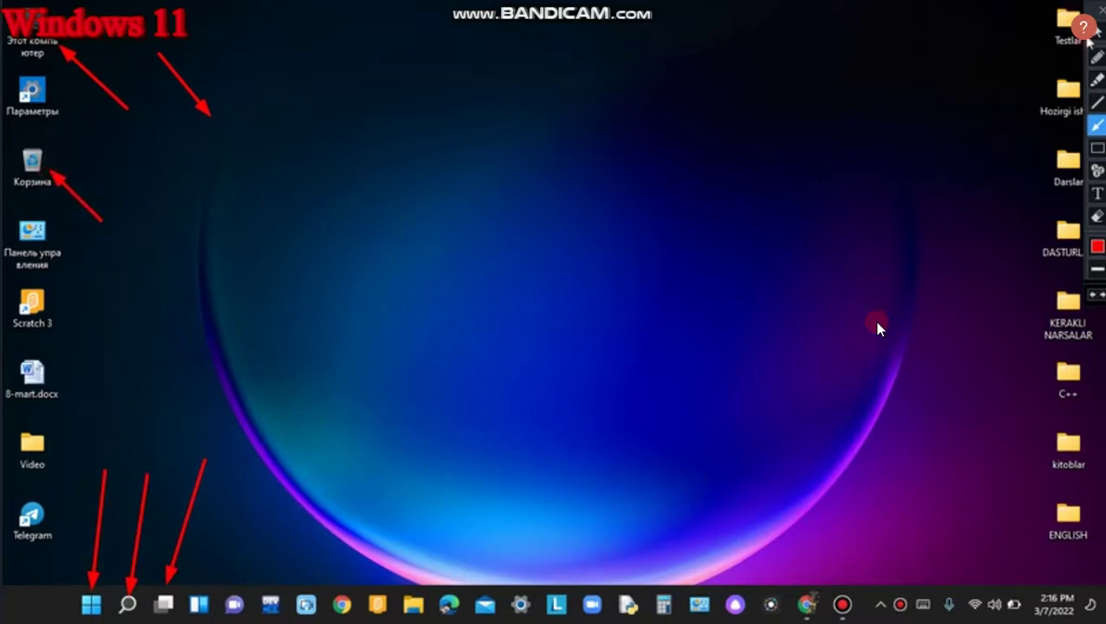
{"action": "left_click", "coordinate": [1100, 9]}
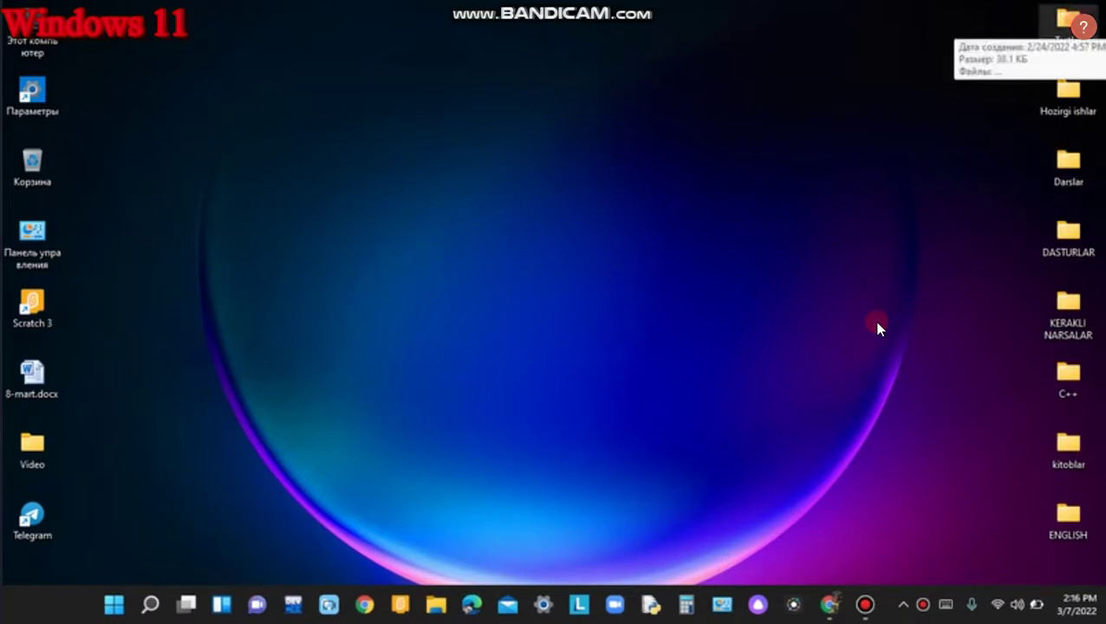
- Open the Testlar folder from the desktop to view its contents, and close it
{"action": "left_click", "coordinate": [1075, 25]}
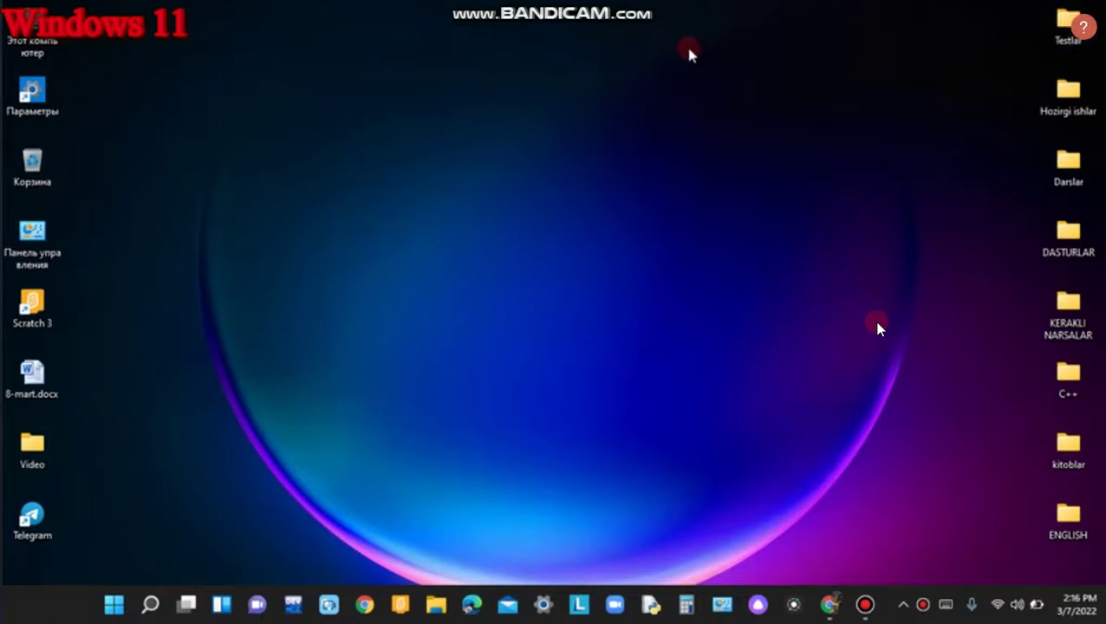
{"action": "key", "text": "Return"}
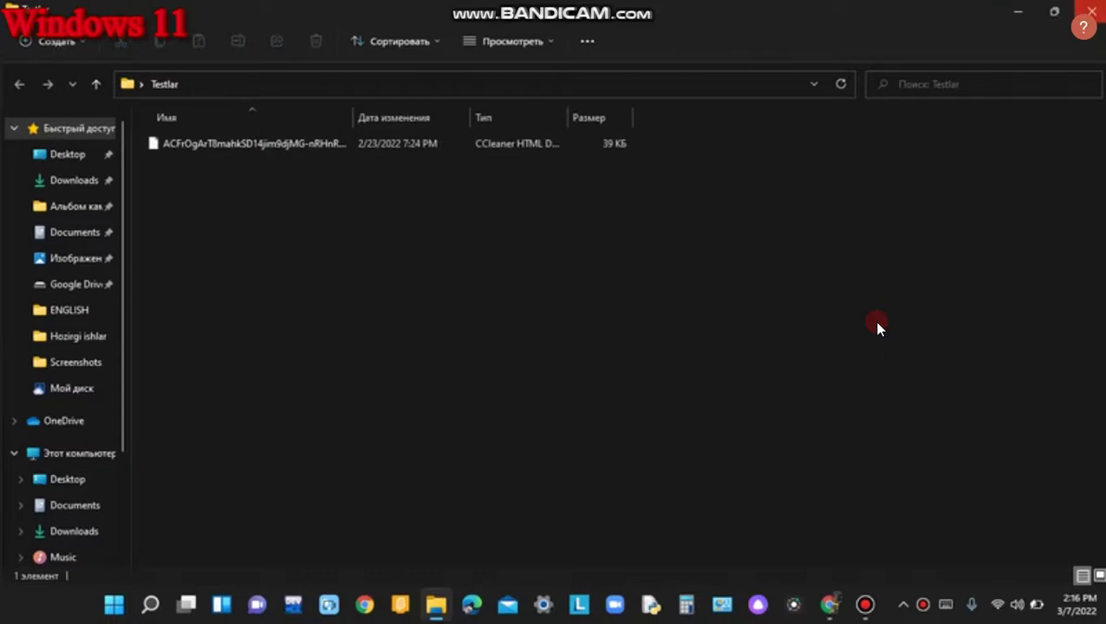
{"action": "left_click", "coordinate": [1091, 11]}
- View the item types offered under Создать in the desktop's context options, and dismiss them
{"action": "right_click", "coordinate": [409, 163]}
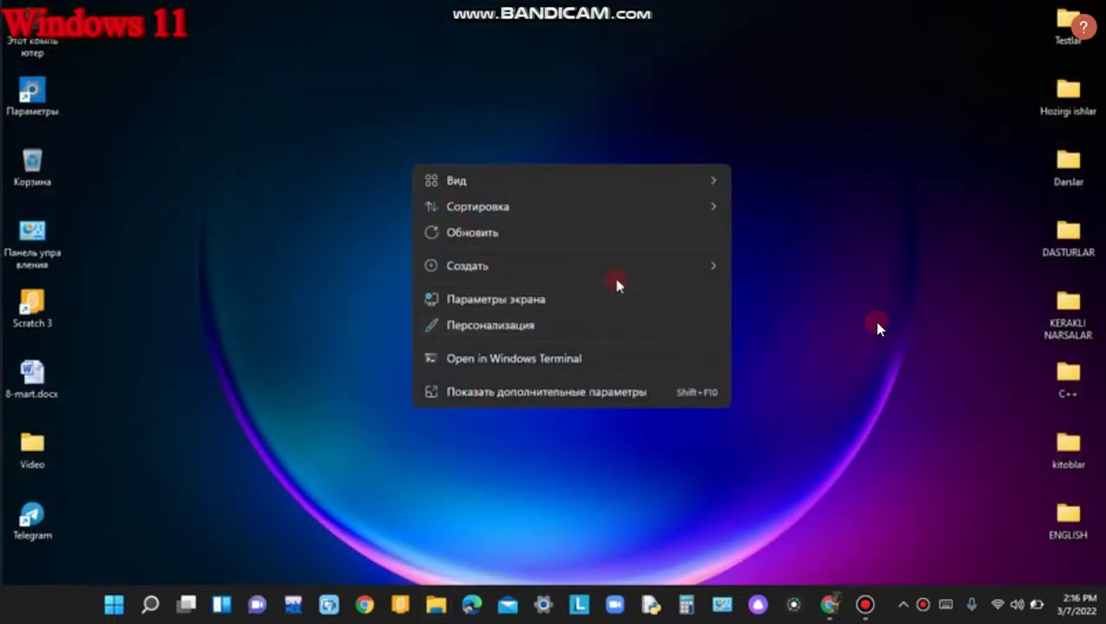
{"action": "mouse_move", "coordinate": [562, 263]}
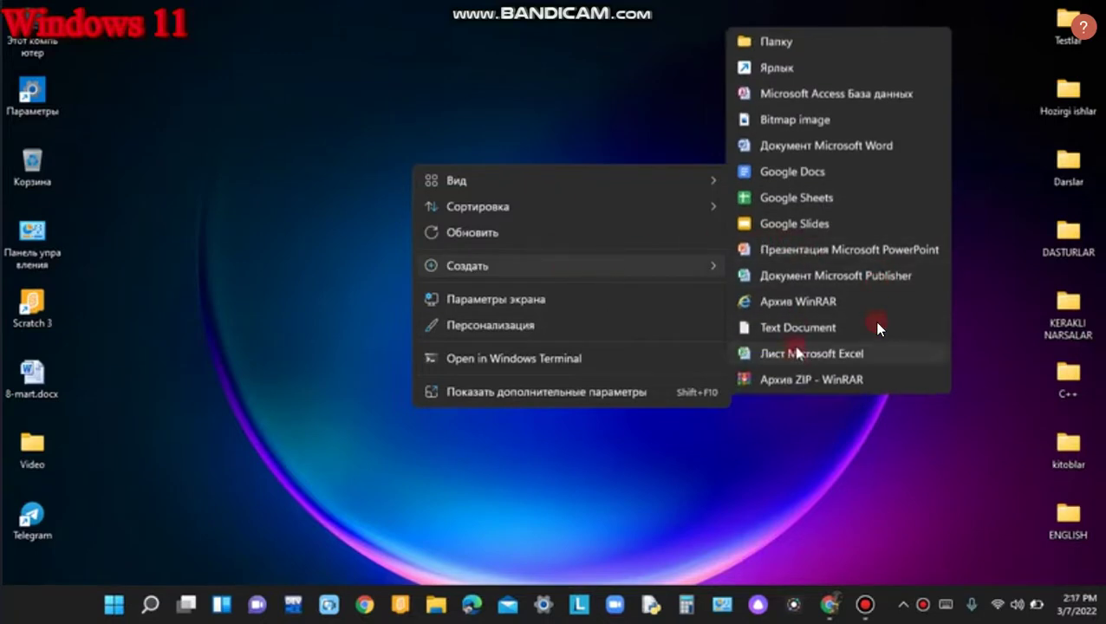
{"action": "left_click", "coordinate": [252, 128]}
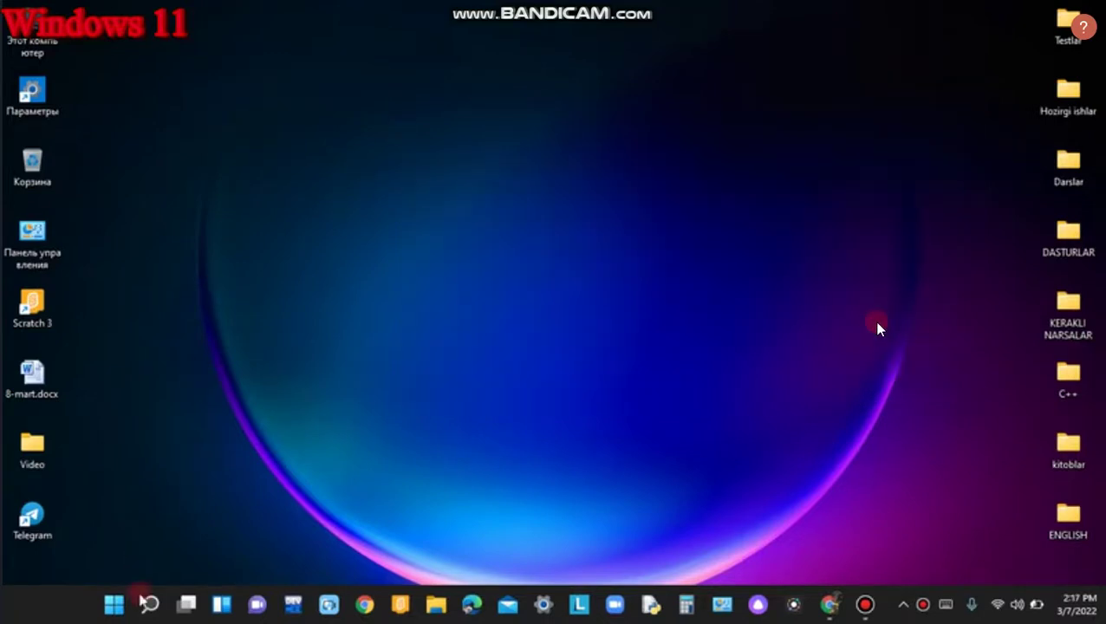
- Open Параметры from the Start menu and draw a red arrow pointing to the Система category
{"action": "left_click", "coordinate": [114, 605]}
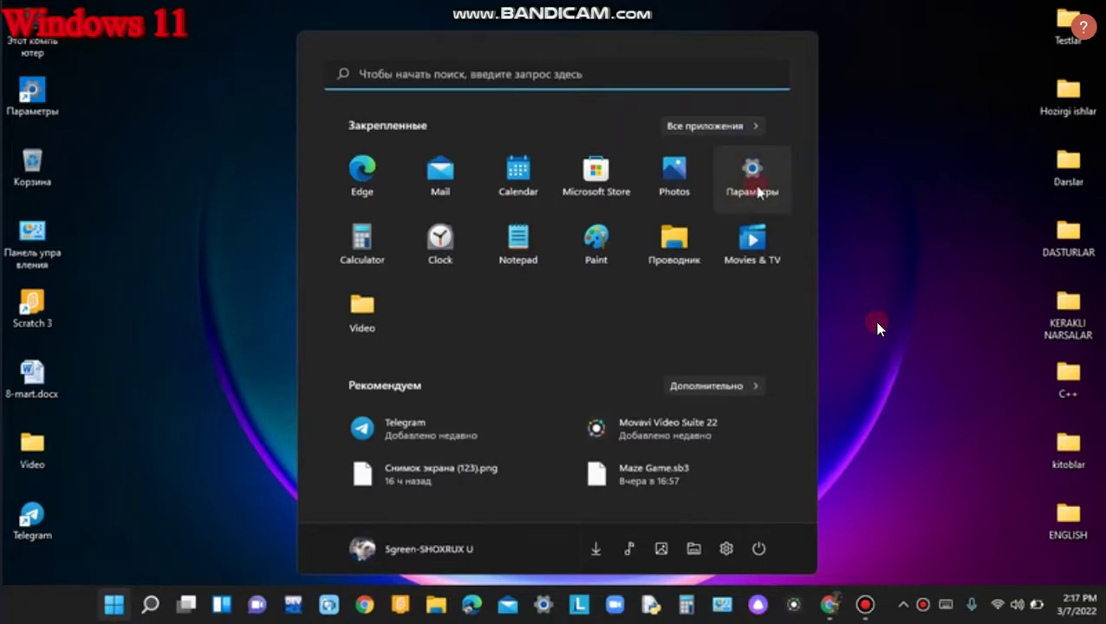
{"action": "left_click", "coordinate": [754, 178]}
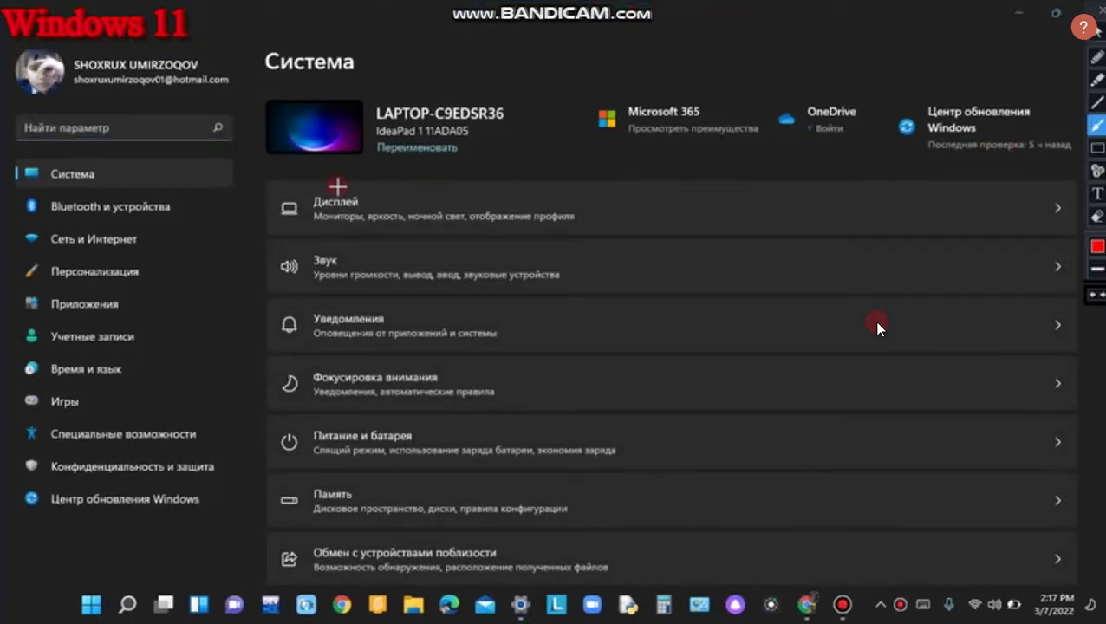
{"action": "mouse_move", "coordinate": [7, 152]}
{"action": "left_mouse_down"}
{"action": "mouse_move", "coordinate": [205, 410]}
{"action": "mouse_move", "coordinate": [13, 165]}
{"action": "mouse_move", "coordinate": [22, 174]}
{"action": "left_mouse_up"}
- Draw red rectangles around the category list and the Система options list, and exit the drawing mode
{"action": "left_click", "coordinate": [1097, 147]}
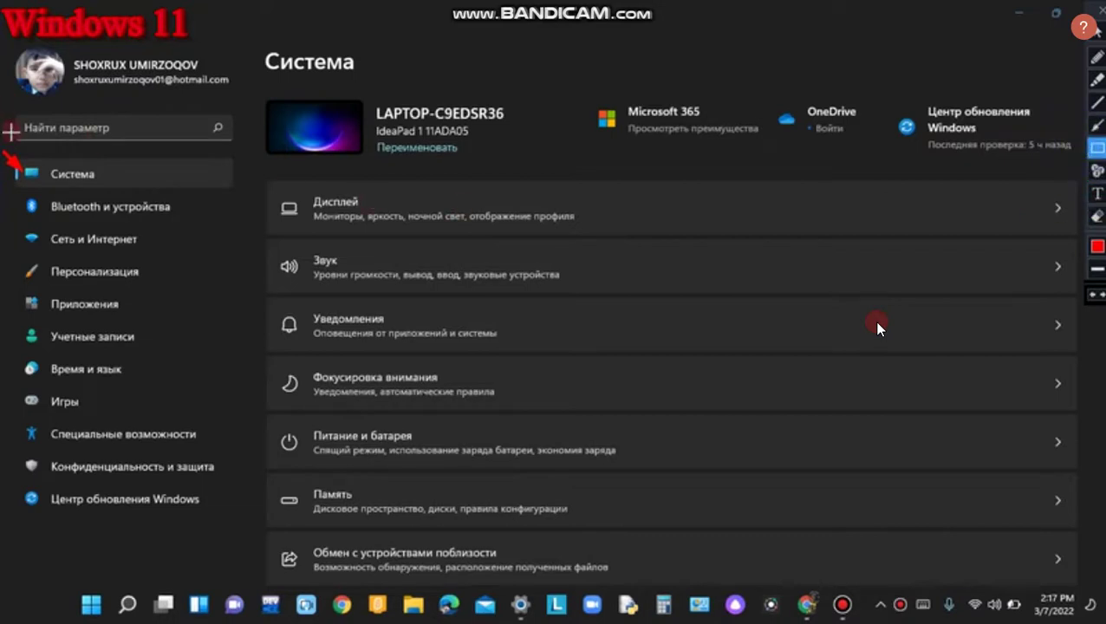
{"action": "left_click_drag", "start_coordinate": [5, 153], "coordinate": [251, 524]}
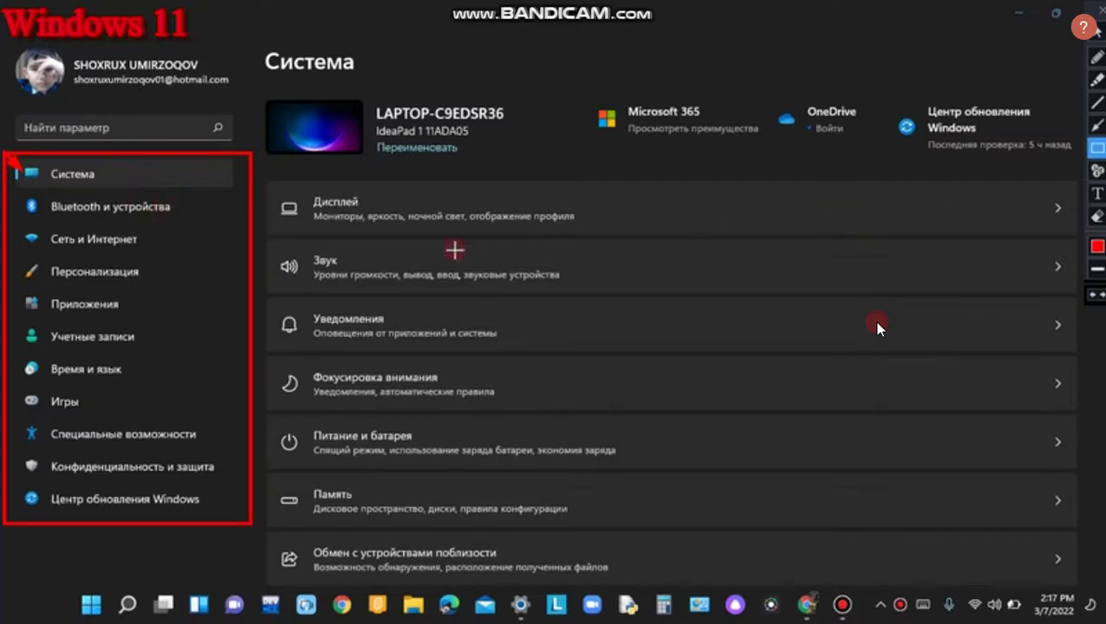
{"action": "mouse_move", "coordinate": [262, 177]}
{"action": "left_mouse_down"}
{"action": "mouse_move", "coordinate": [771, 470]}
{"action": "mouse_move", "coordinate": [1077, 598]}
{"action": "mouse_move", "coordinate": [1073, 583]}
{"action": "left_mouse_up"}
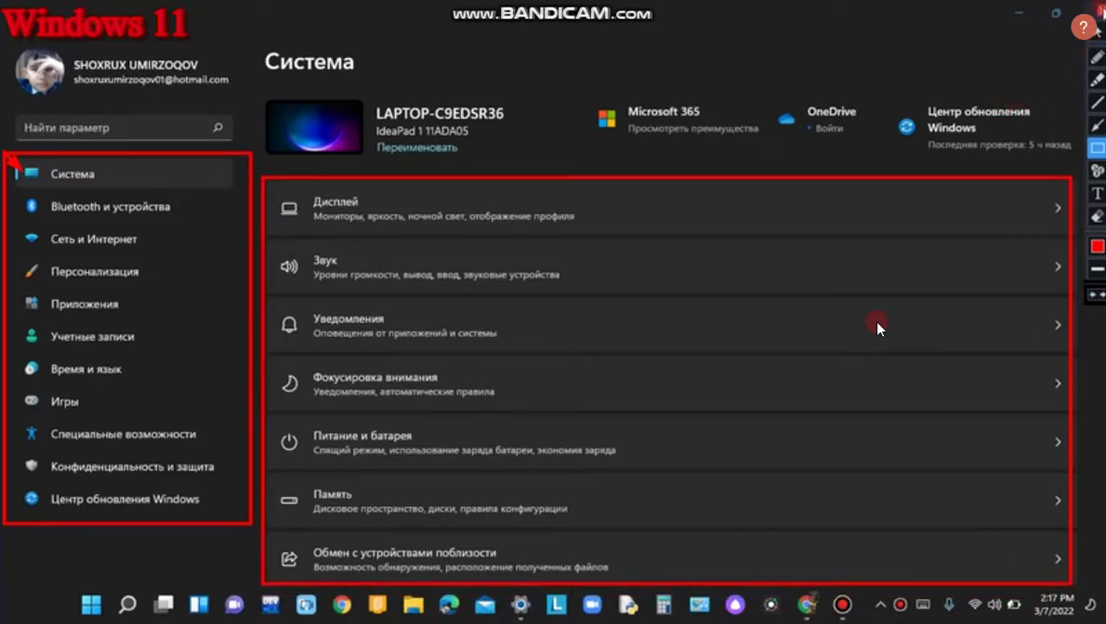
{"action": "key", "text": "Escape"}
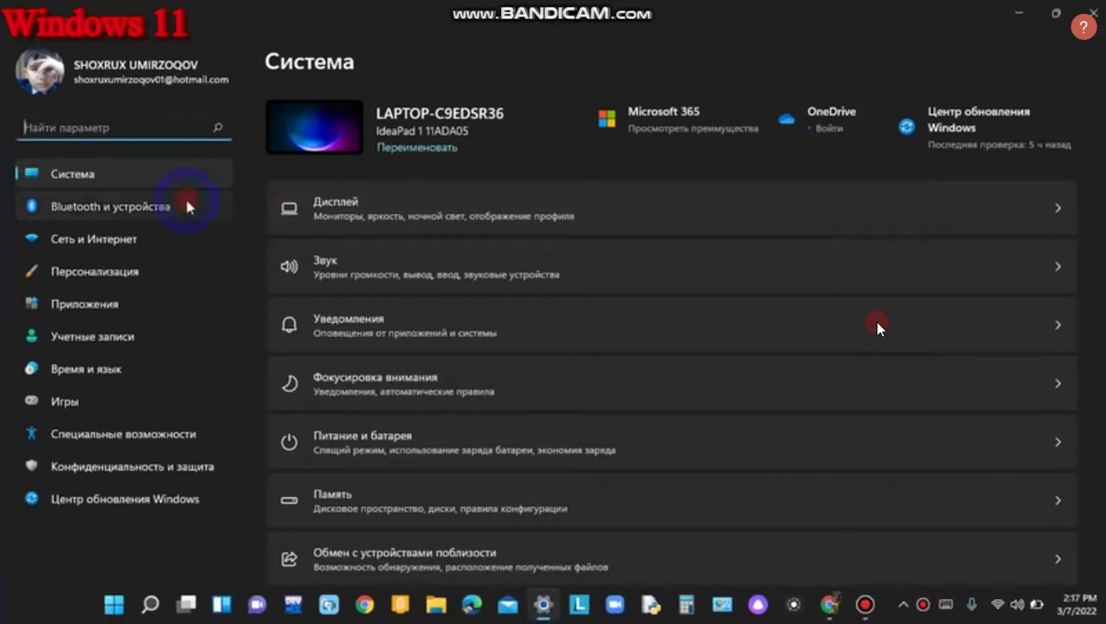
- Look through the Bluetooth и устройства settings page
{"action": "left_click", "coordinate": [110, 206]}
{"action": "scroll", "coordinate": [450, 382], "scroll_direction": "down", "scroll_amount": 3}
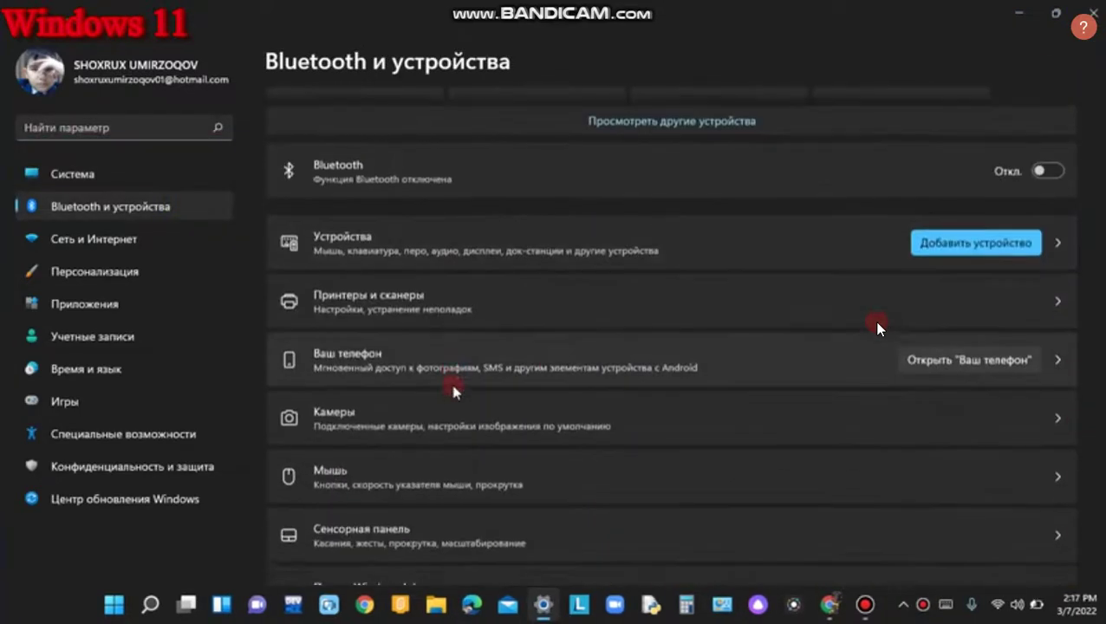
{"action": "scroll", "coordinate": [453, 390], "scroll_direction": "down", "scroll_amount": 1}
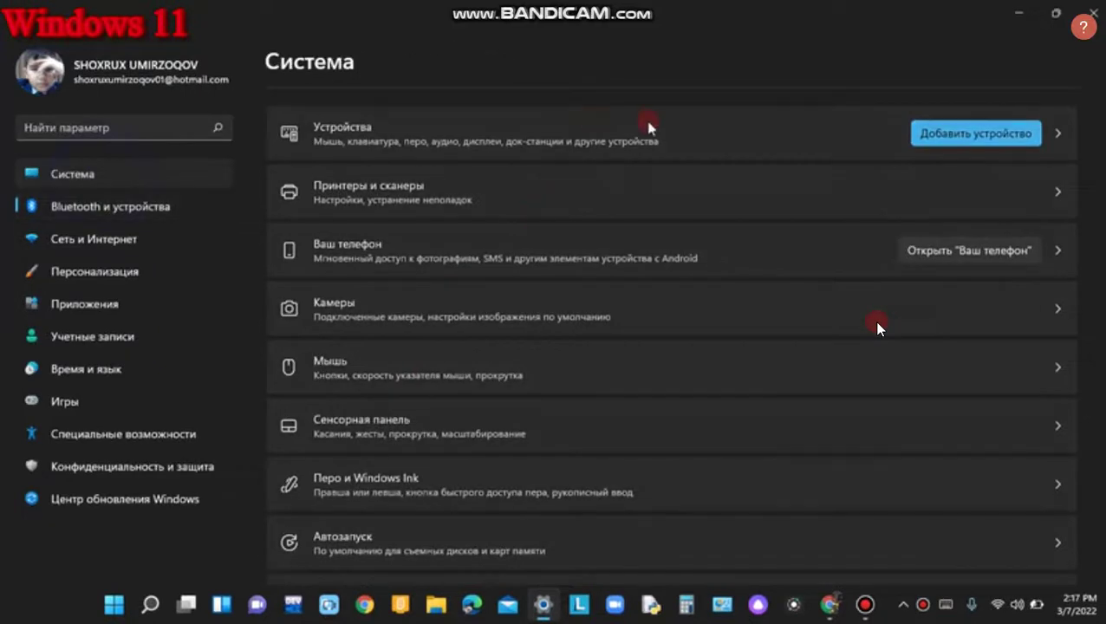
- Apply the dark theme with the blue flower wallpaper in Персонализация and view the desktop with its context options
{"action": "left_click", "coordinate": [178, 265]}
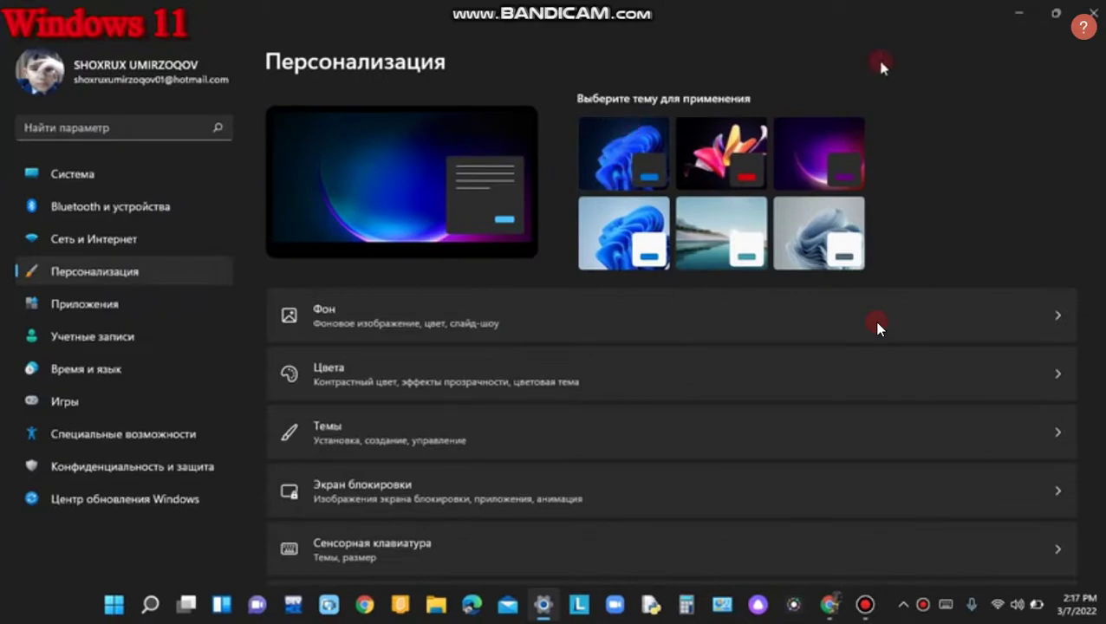
{"action": "left_click", "coordinate": [616, 170]}
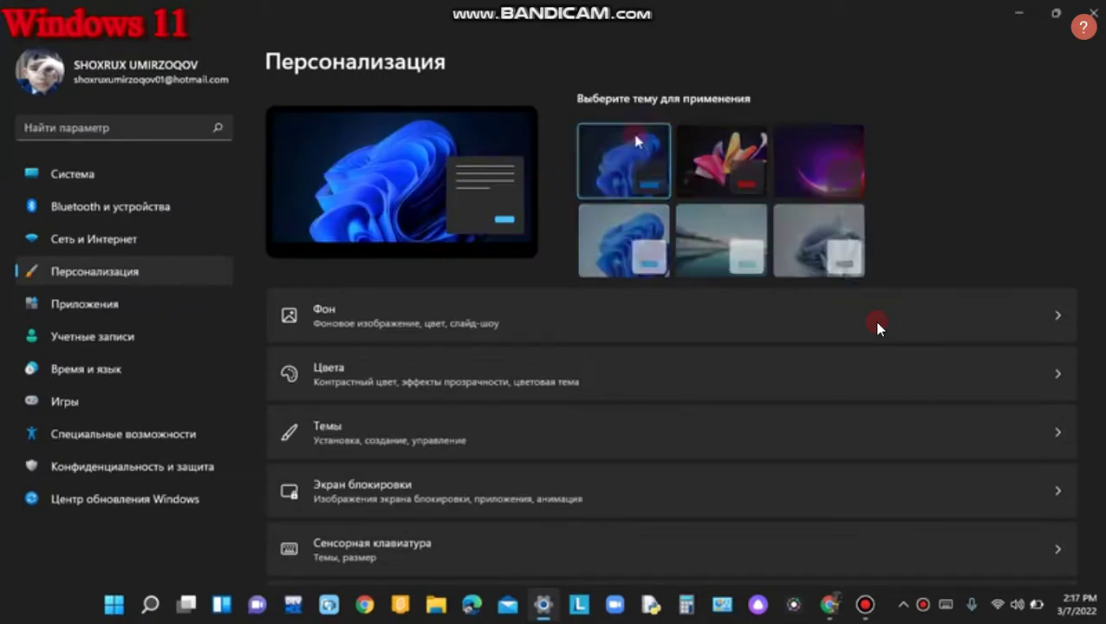
{"action": "left_click", "coordinate": [1019, 13]}
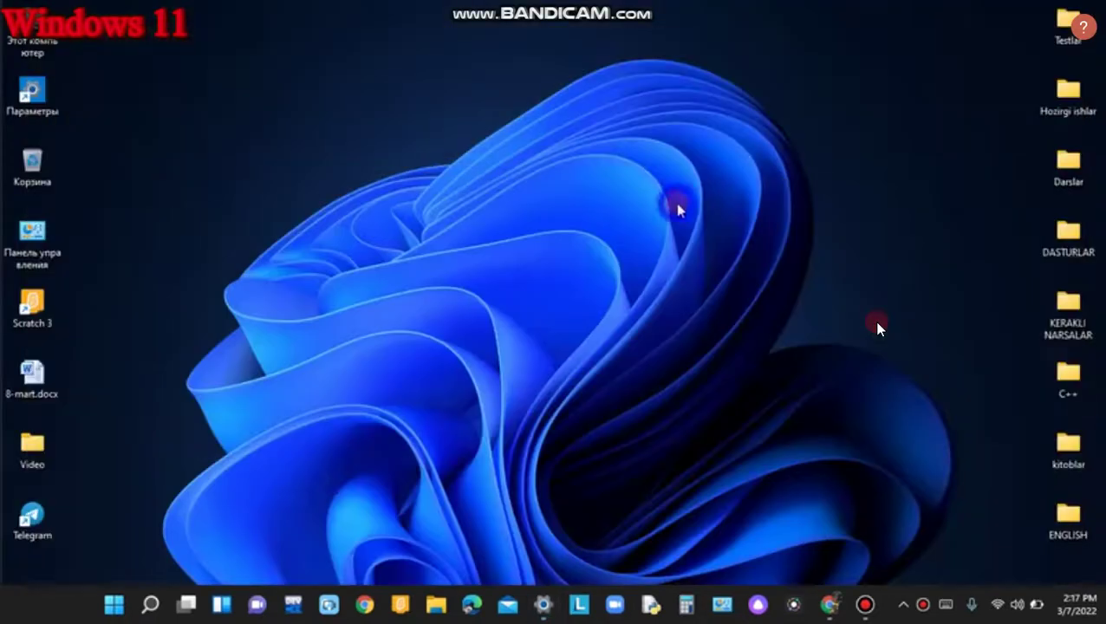
{"action": "right_click", "coordinate": [351, 373]}
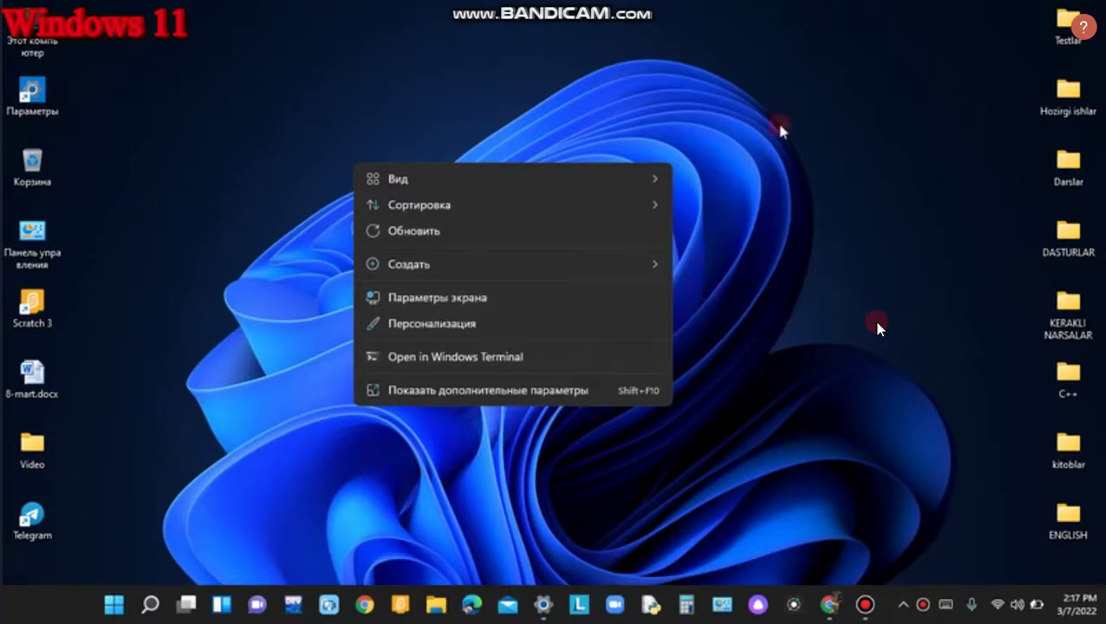
{"action": "left_click", "coordinate": [792, 196]}
- Try the light blue flower theme on the desktop and reapply the dark blue flower theme in Персонализация
{"action": "left_click", "coordinate": [542, 604]}
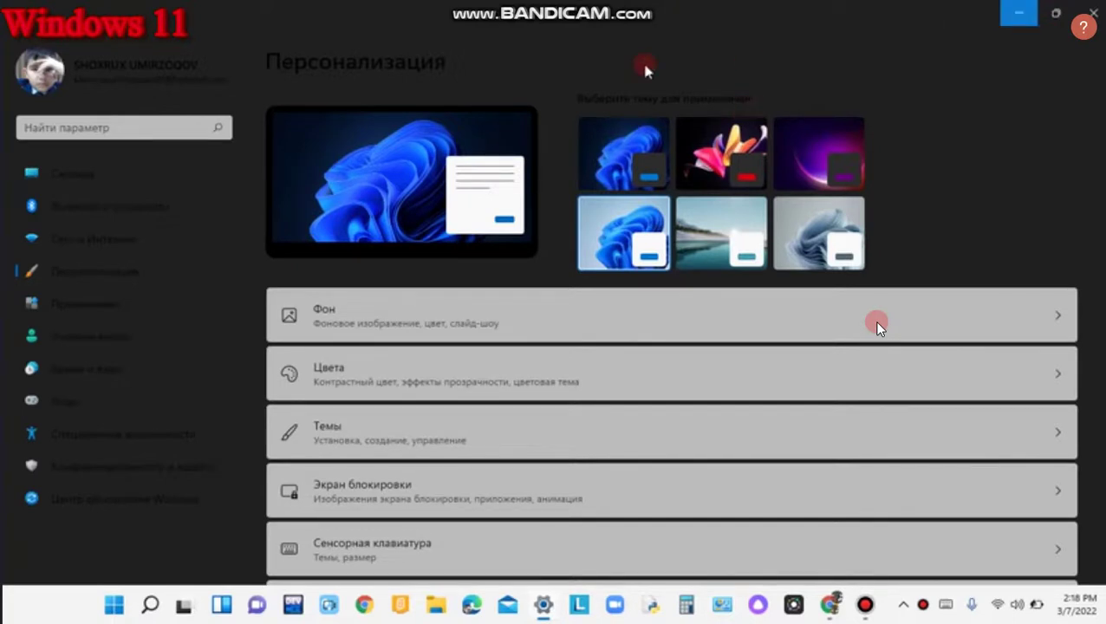
{"action": "key", "text": "super+d"}
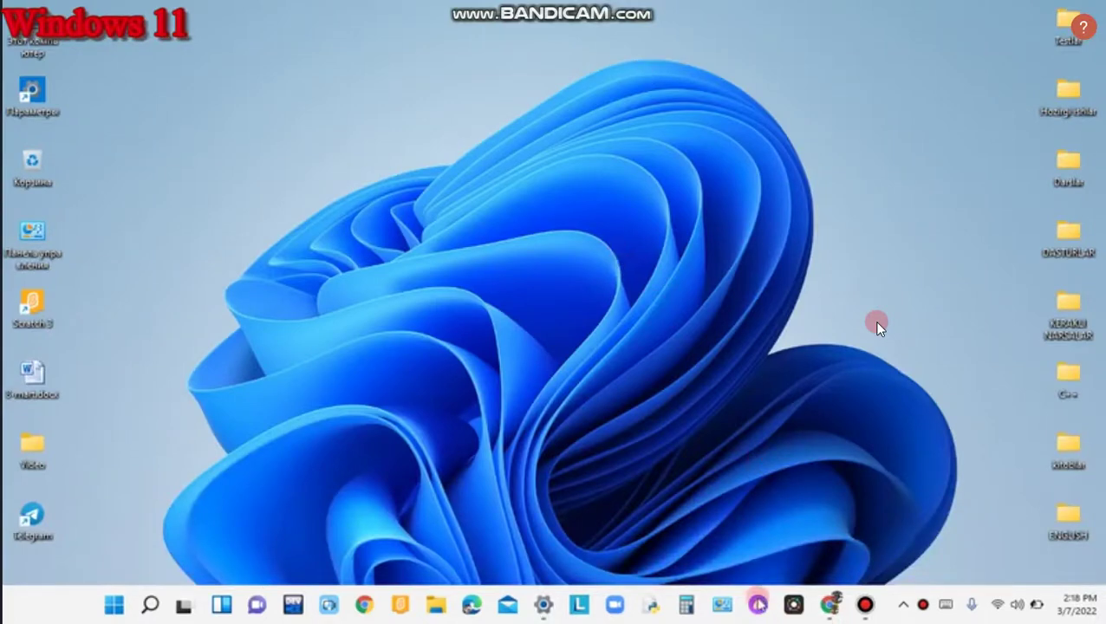
{"action": "left_click", "coordinate": [543, 604]}
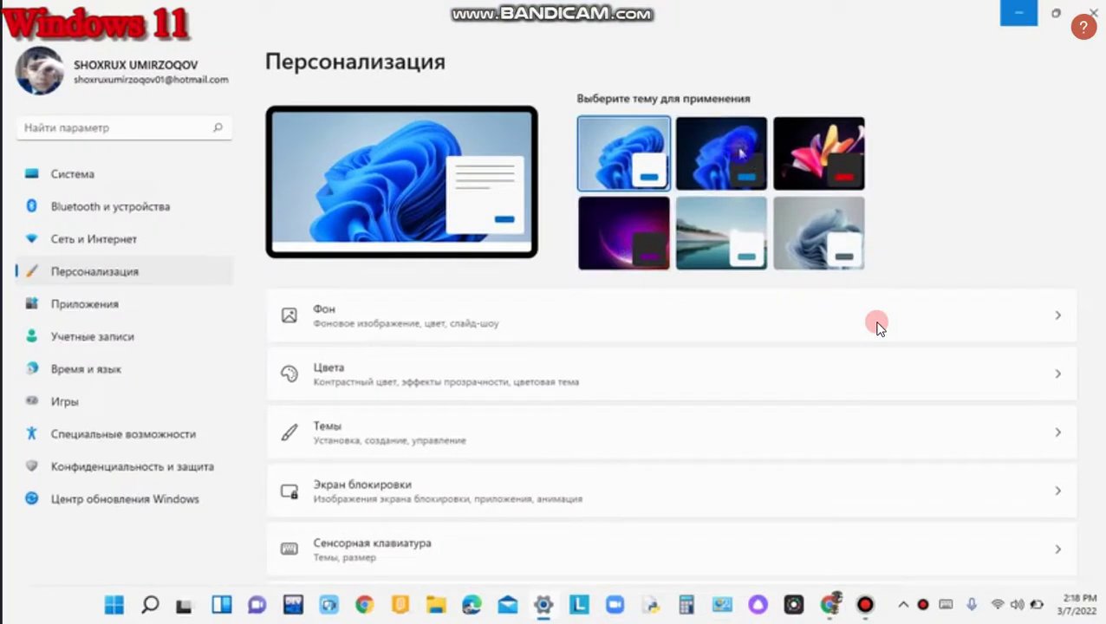
{"action": "left_click", "coordinate": [718, 216]}
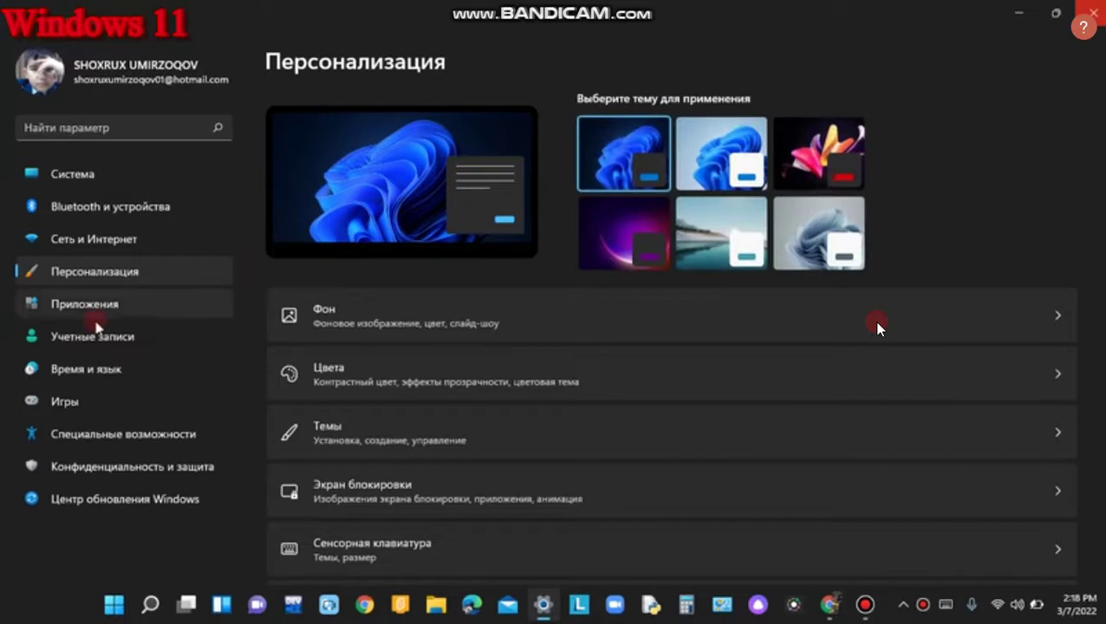
- Look through the Время и язык and Специальные возможности settings pages and return to the desktop
{"action": "left_click", "coordinate": [86, 376]}
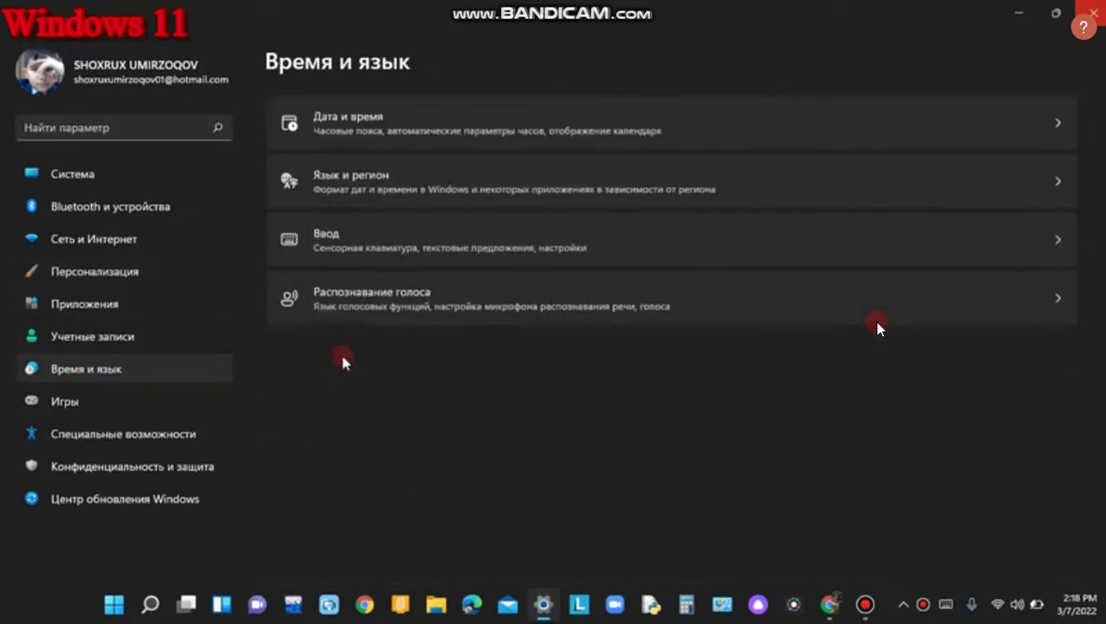
{"action": "left_click", "coordinate": [175, 443]}
{"action": "scroll", "coordinate": [549, 388], "scroll_direction": "down", "scroll_amount": 5}
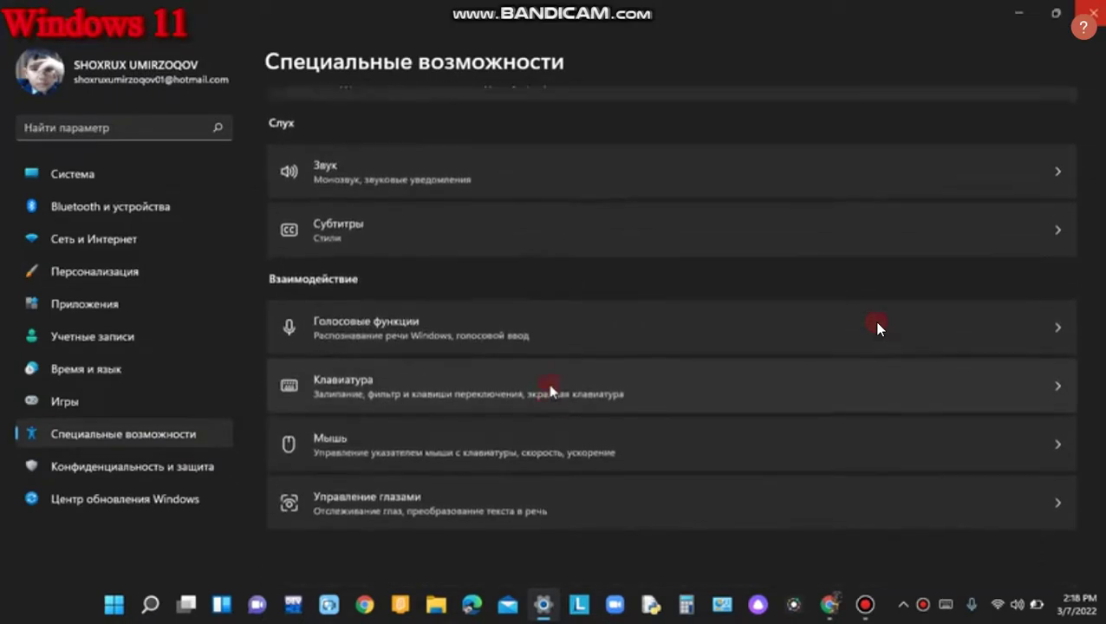
{"action": "scroll", "coordinate": [549, 388], "scroll_direction": "up", "scroll_amount": 1}
{"action": "key", "text": "super+d"}
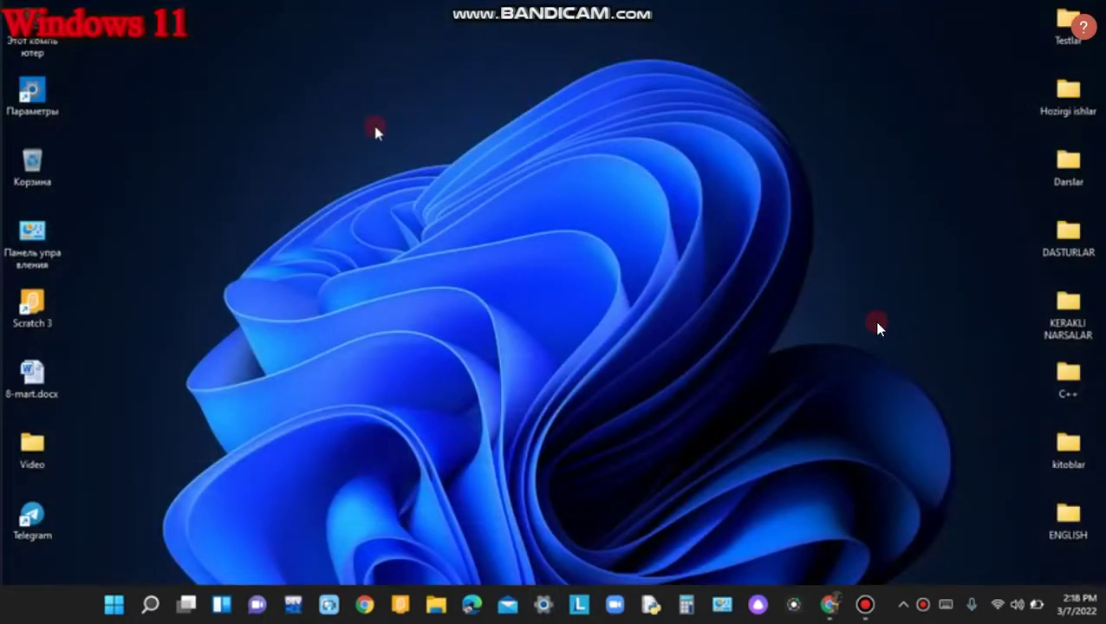
- Show the hidden system tray icons on the taskbar and dismiss them
{"action": "left_click_drag", "start_coordinate": [208, 73], "coordinate": [869, 510]}
{"action": "left_click", "coordinate": [902, 605]}
{"action": "left_click", "coordinate": [916, 323]}
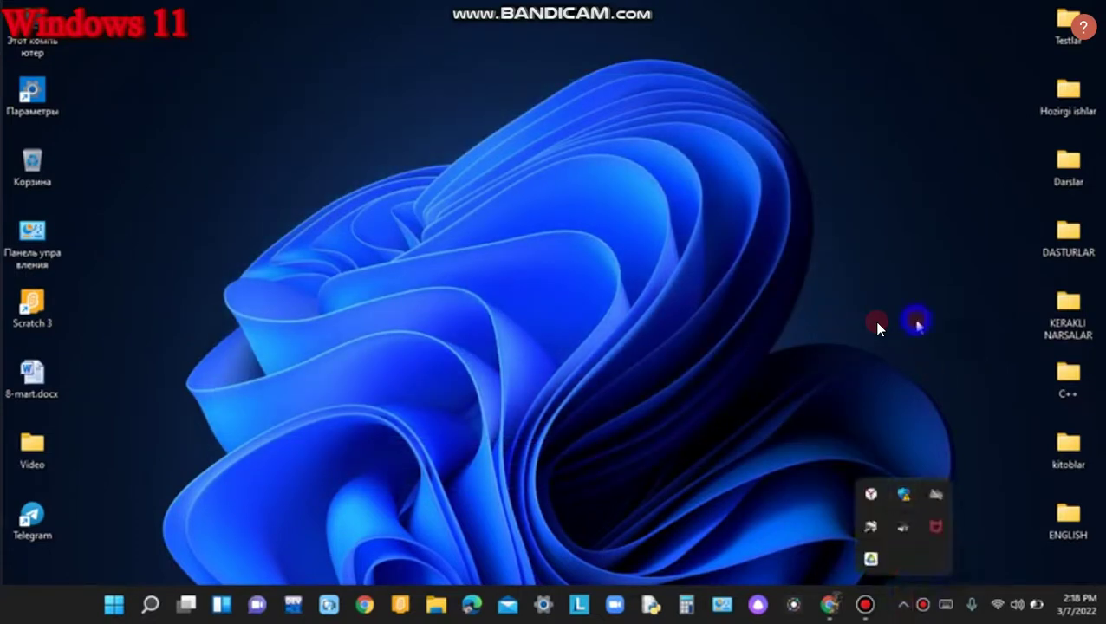
- Open Этот компьютер from the desktop, view its Music folder and return to the overview of folders and drives
{"action": "double_click", "coordinate": [33, 39]}
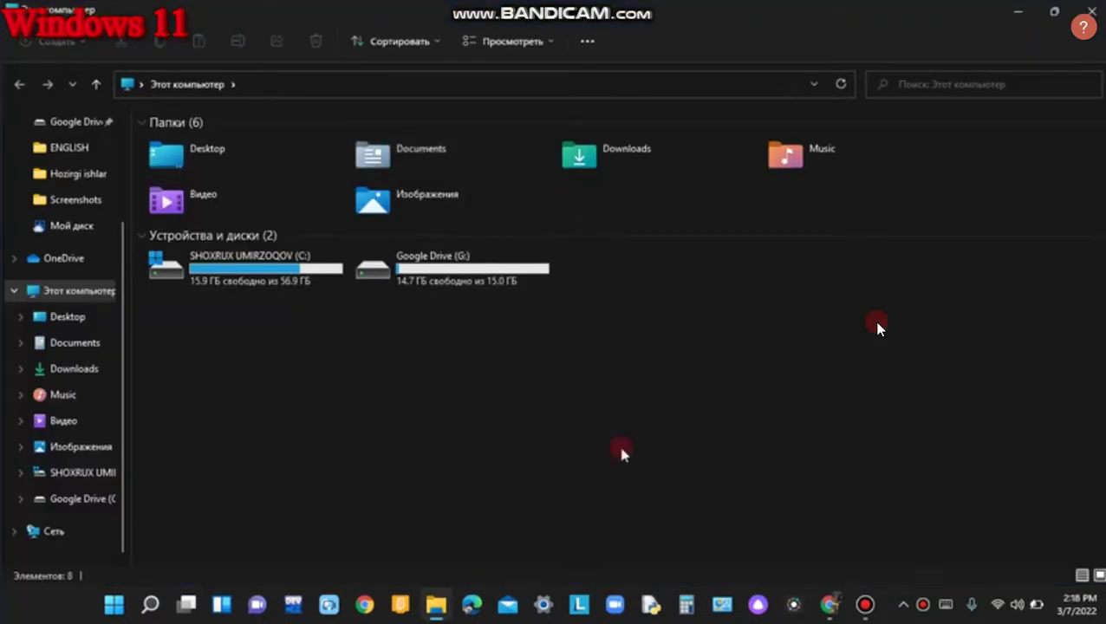
{"action": "left_click_drag", "start_coordinate": [694, 469], "coordinate": [507, 297]}
{"action": "double_click", "coordinate": [868, 163]}
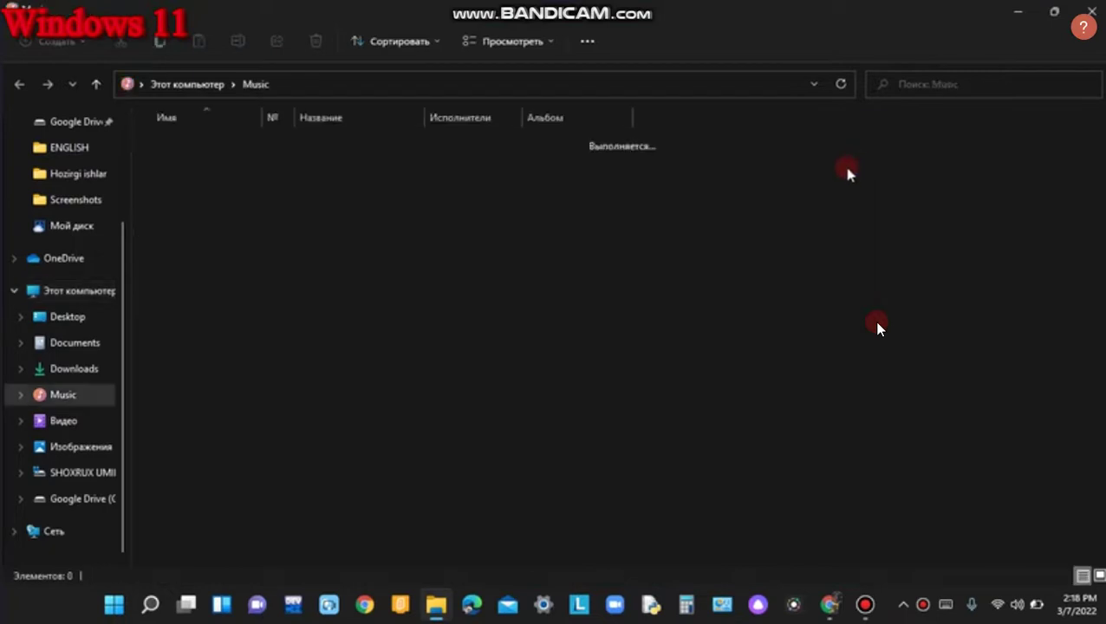
{"action": "key", "text": "alt+Left"}
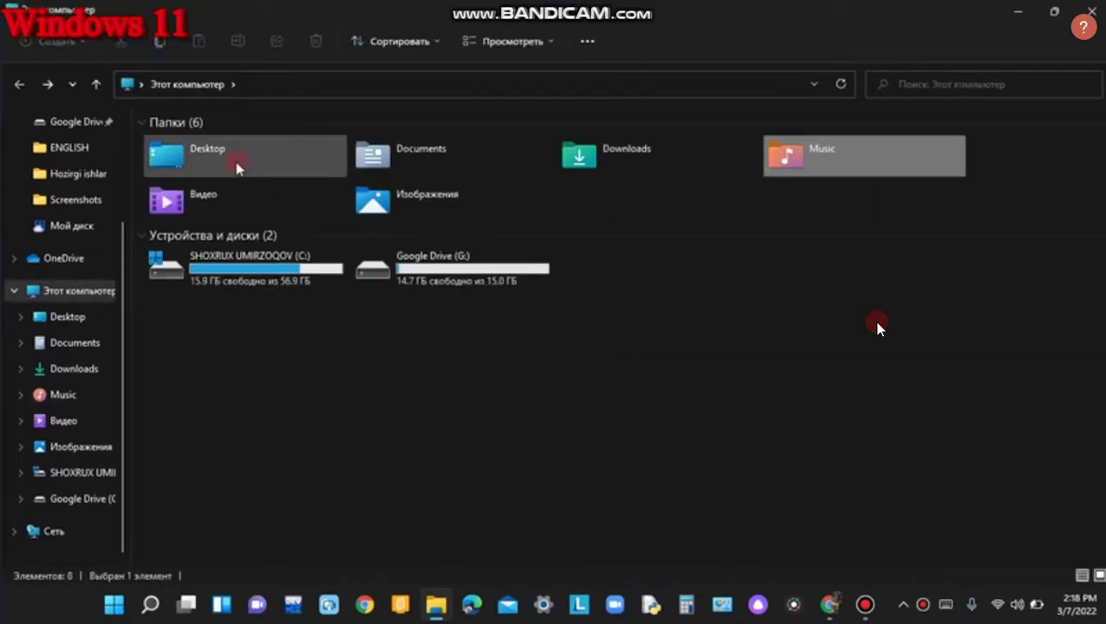
- View the contents of the Desktop folder in Этот компьютер, go back to the overview and close the window
{"action": "double_click", "coordinate": [236, 163]}
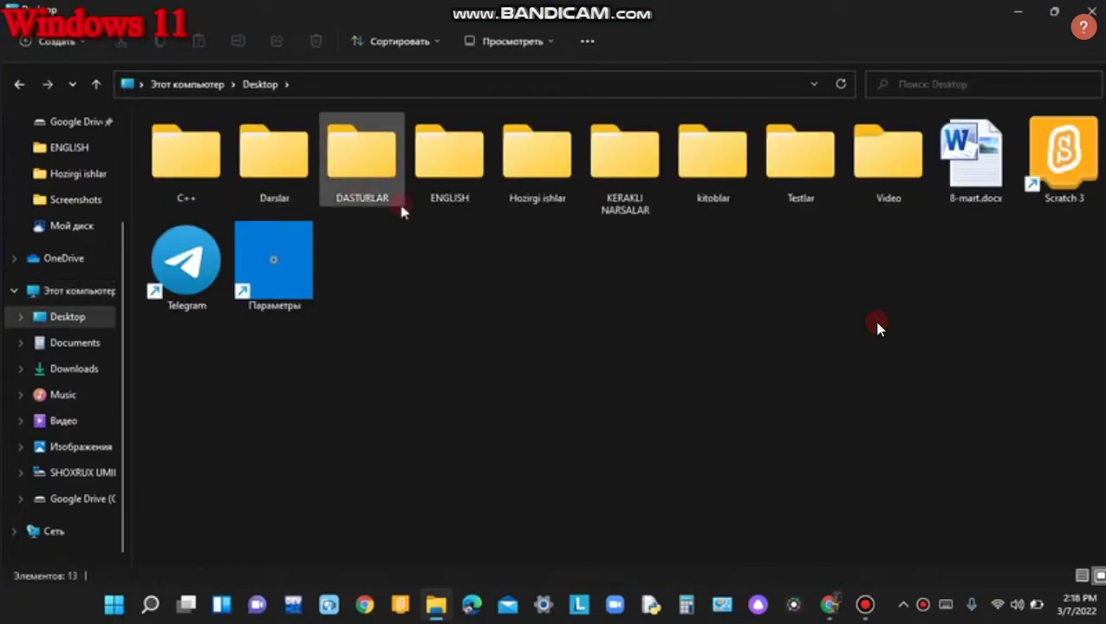
{"action": "key", "text": "alt+Left"}
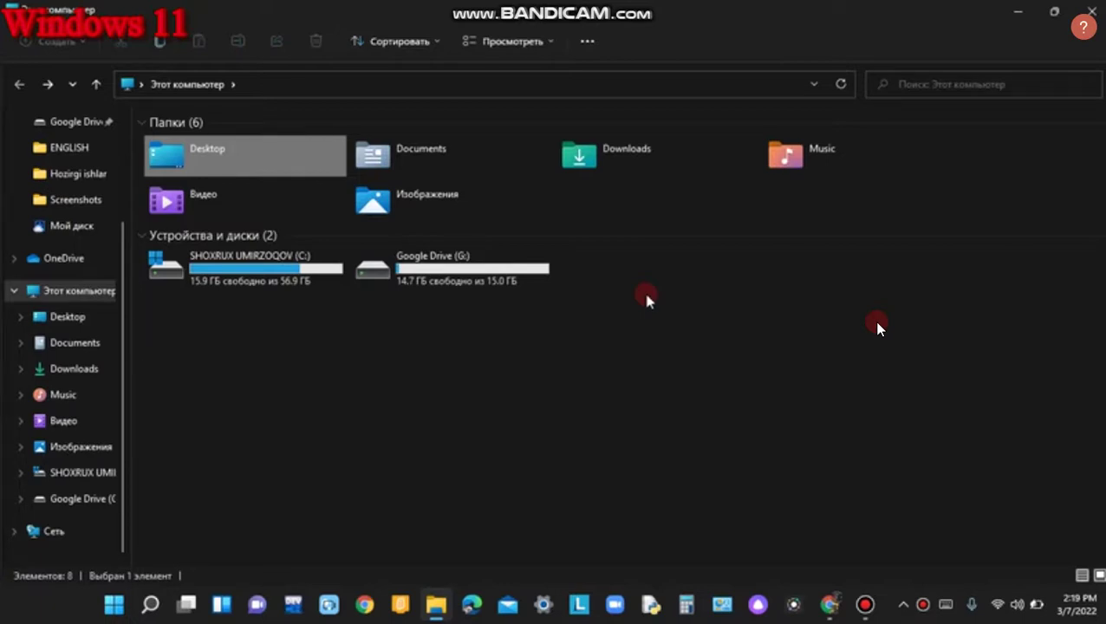
{"action": "left_click", "coordinate": [1091, 10]}
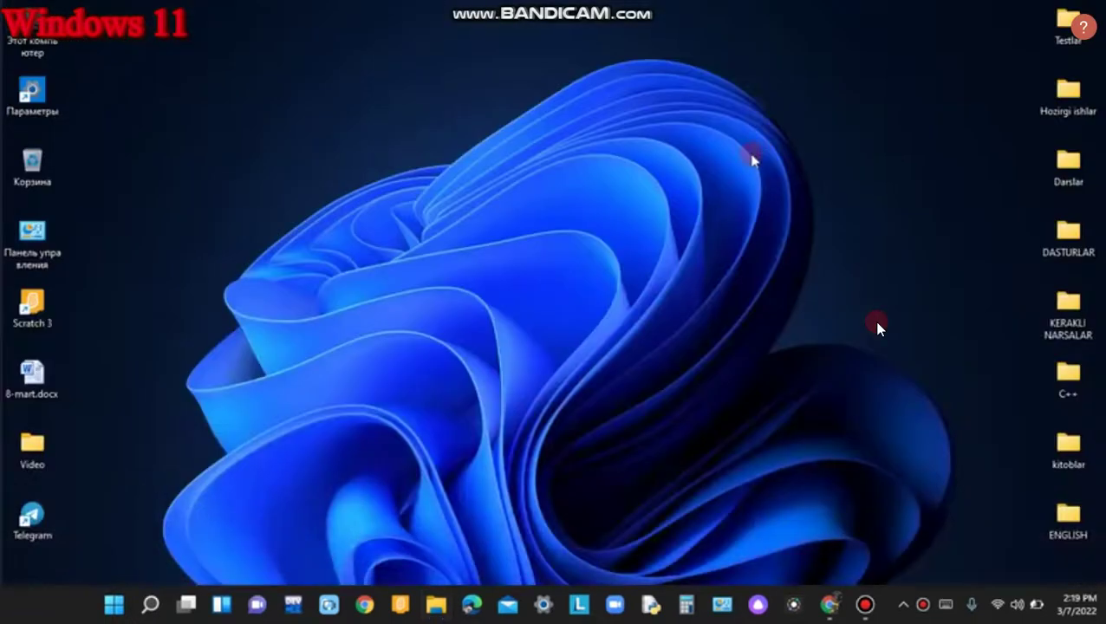